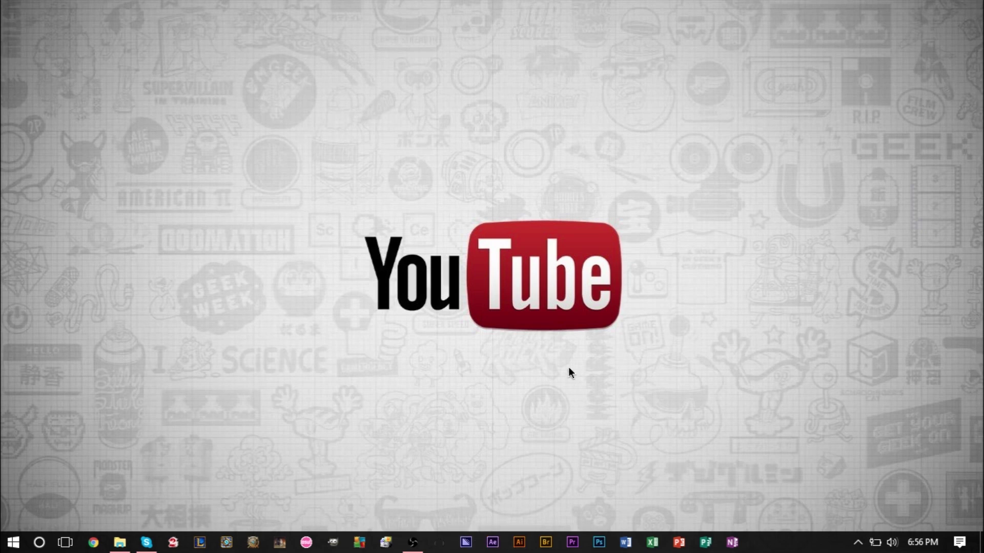
# Launch Adobe Media Encoder CC 2015 as administrator from its taskbar jump list
pyautogui.rightClick(465, 542)
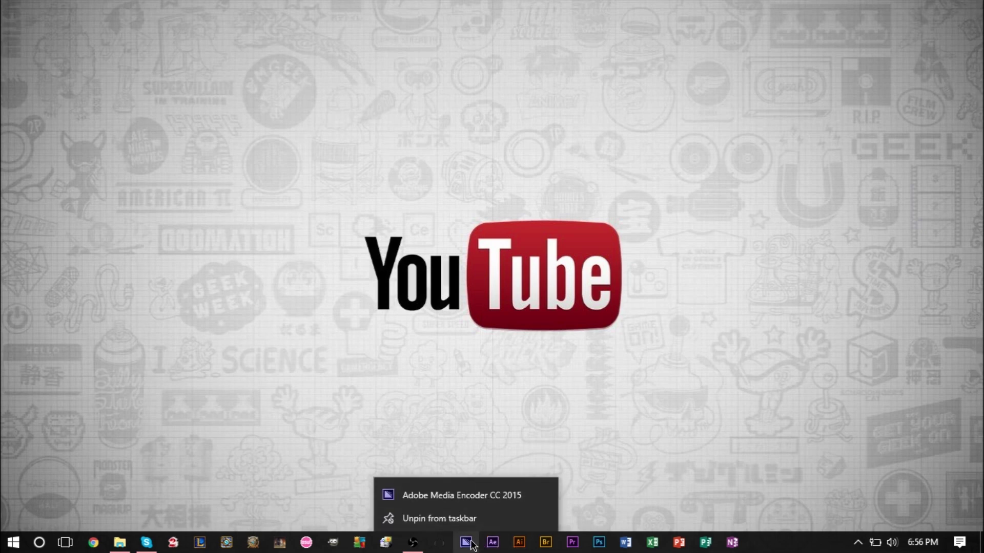
pyautogui.rightClick(470, 493)
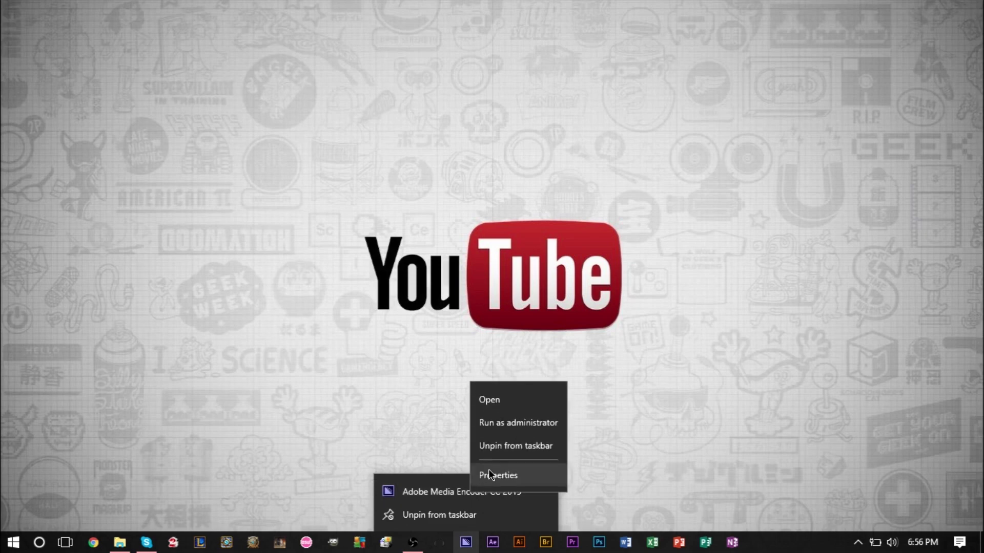
pyautogui.click(518, 423)
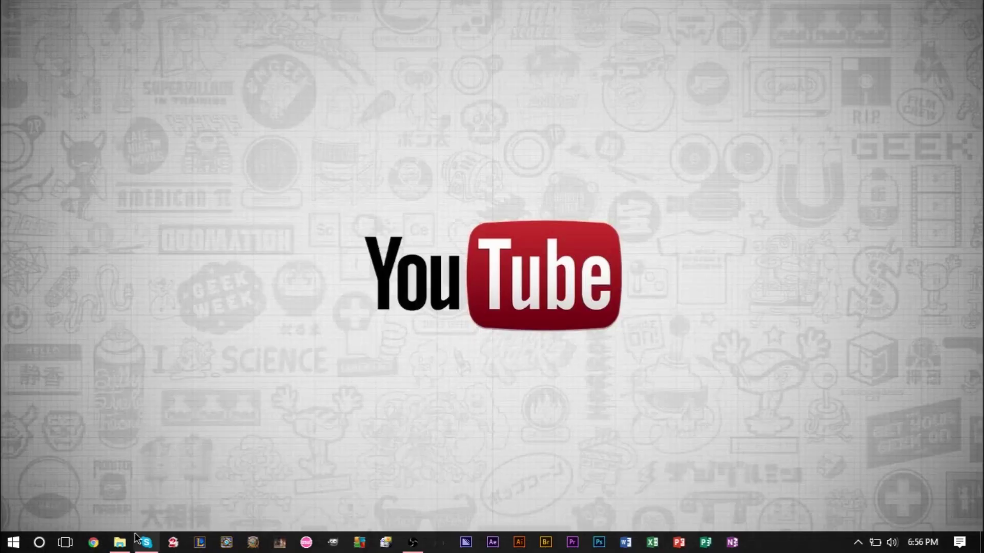
pyautogui.moveTo(121, 547)
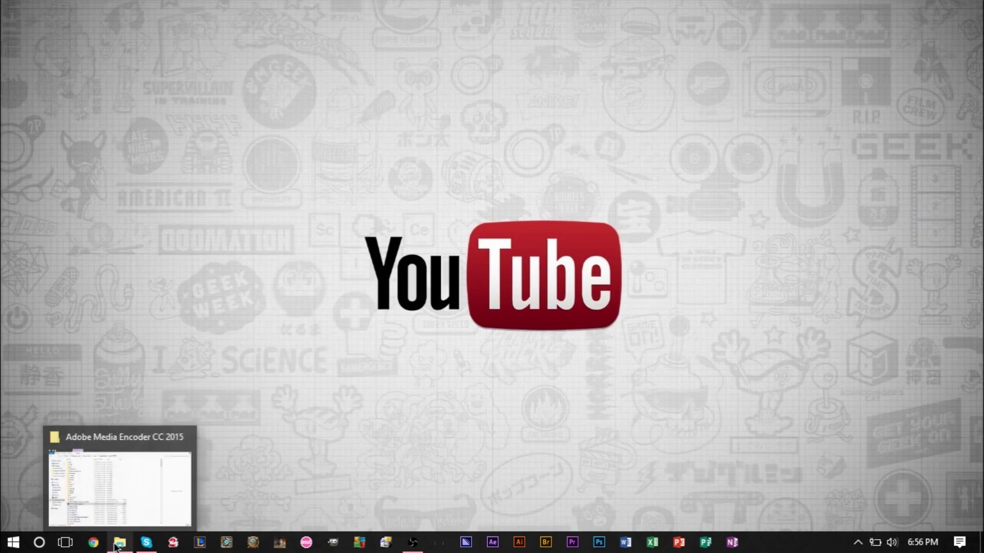
# Browse to C:\Program Files (x86)\Common Files\Adobe\SLCache and select the X19zbGNfZmVhdHVyZXNfXw==.slc file
pyautogui.click(139, 495)
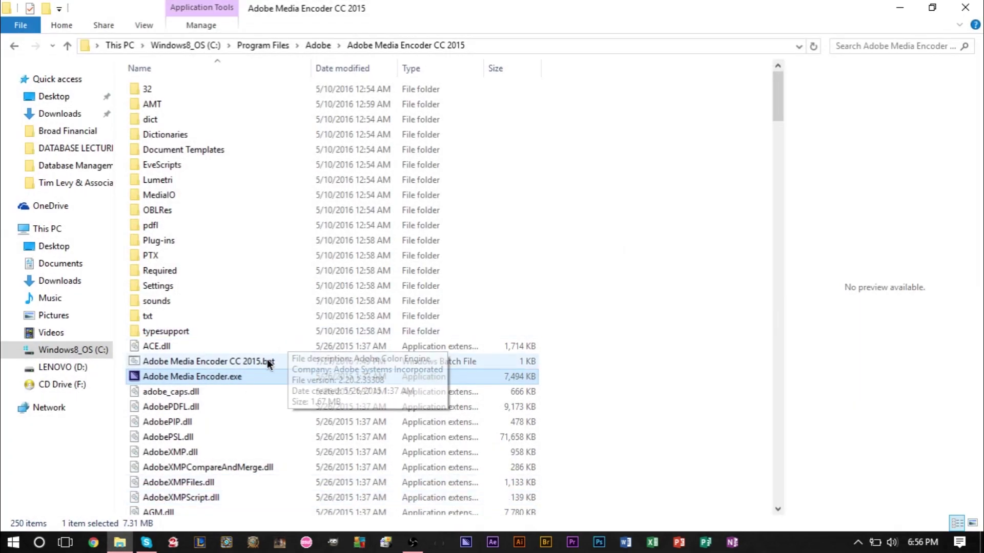
pyautogui.click(73, 353)
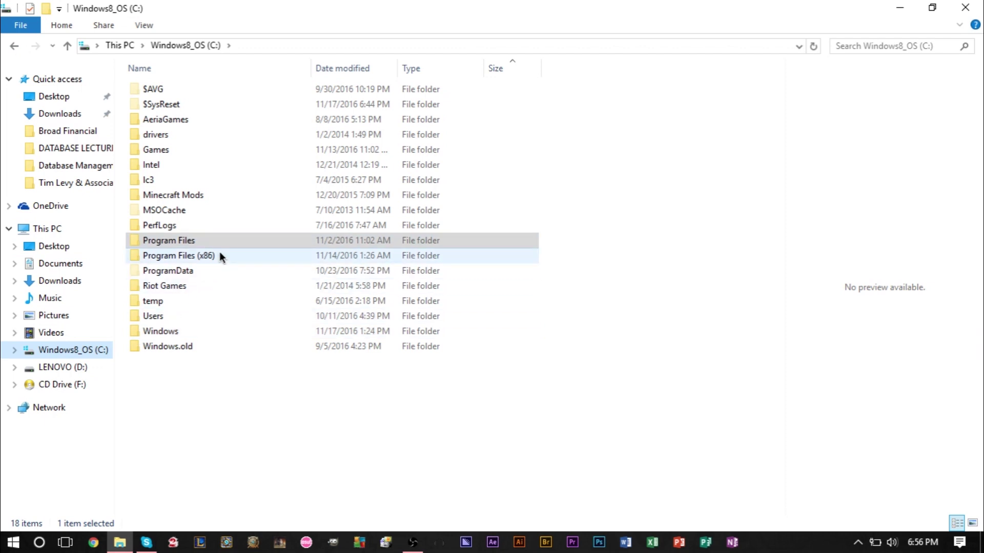
pyautogui.doubleClick(192, 256)
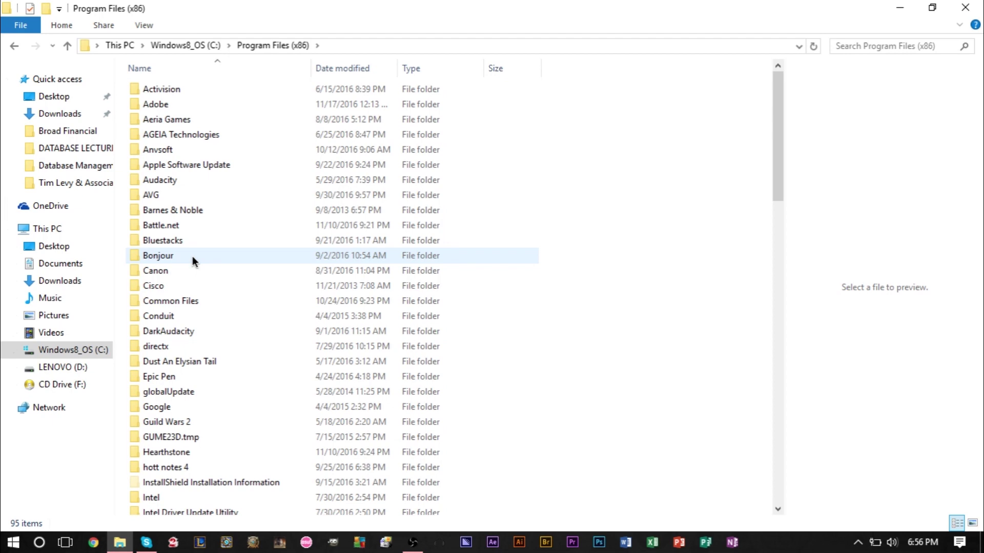
pyautogui.doubleClick(185, 301)
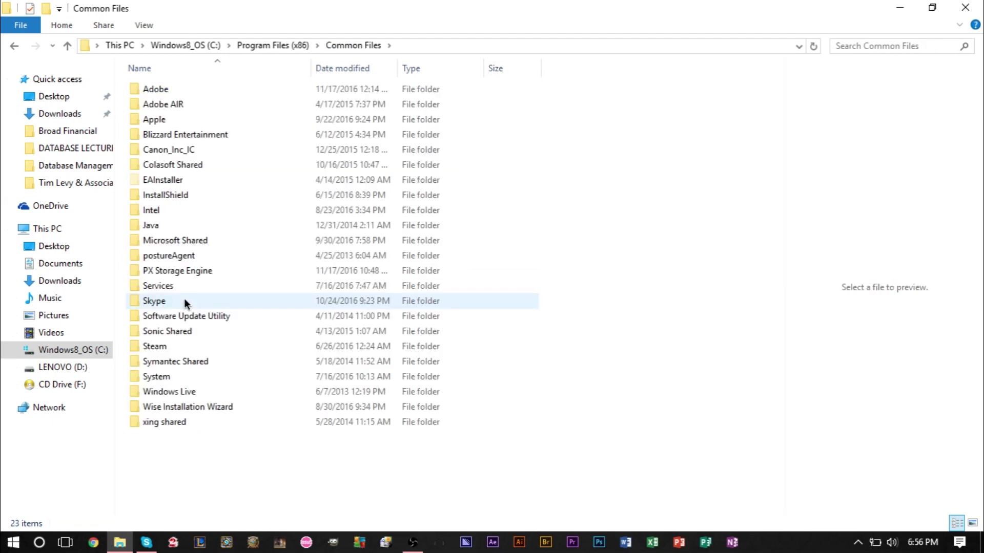
pyautogui.doubleClick(224, 90)
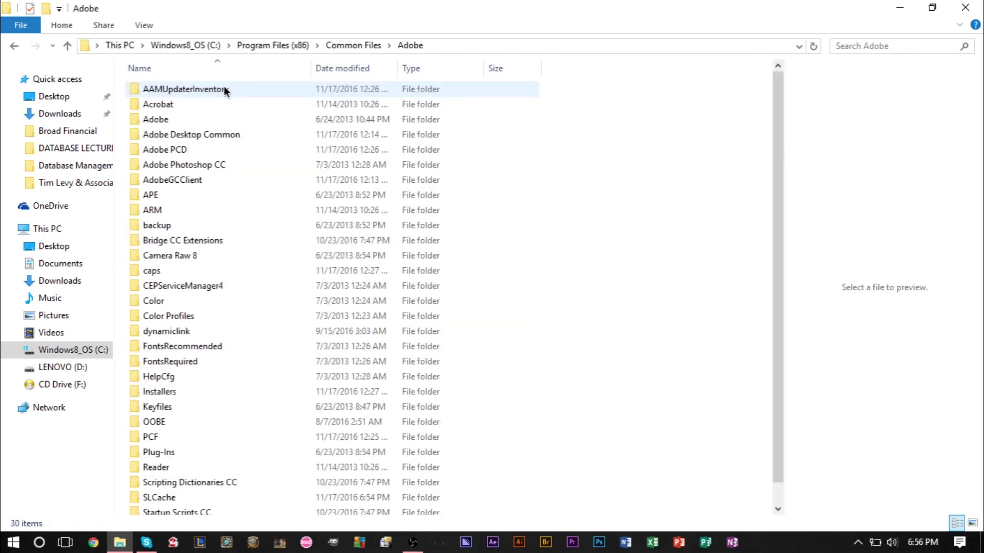
pyautogui.scroll(-1, 236, 336)
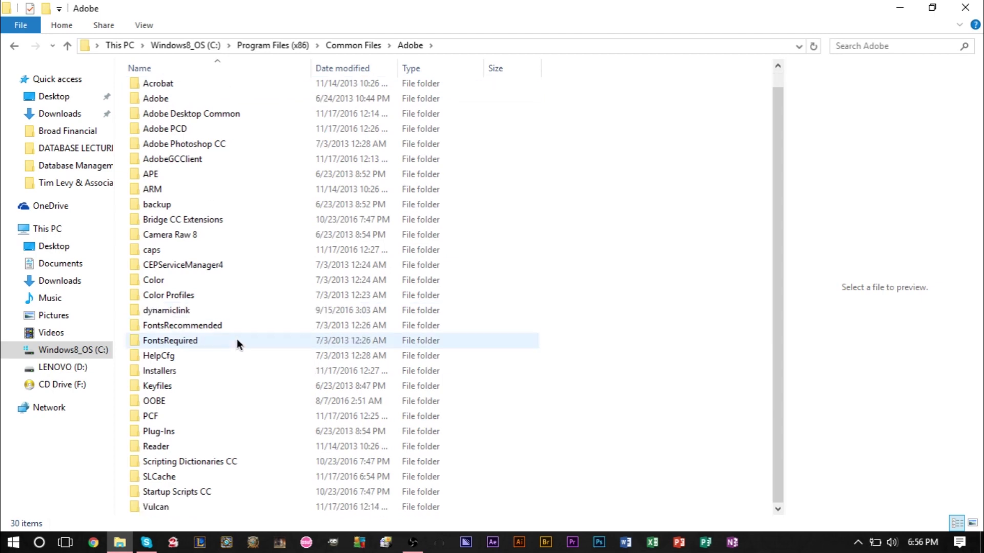
pyautogui.doubleClick(181, 474)
pyautogui.scroll(-6, 183, 473)
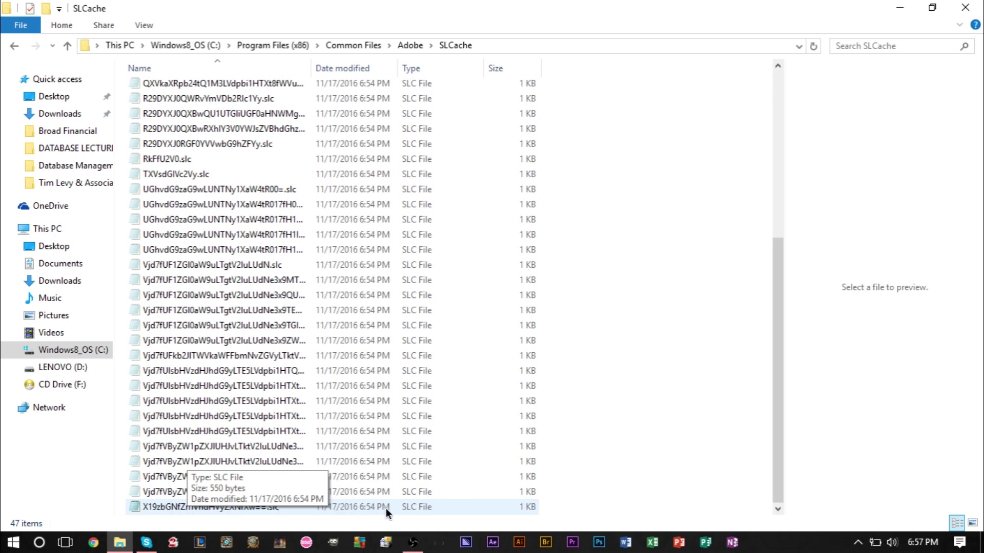
pyautogui.click(169, 506)
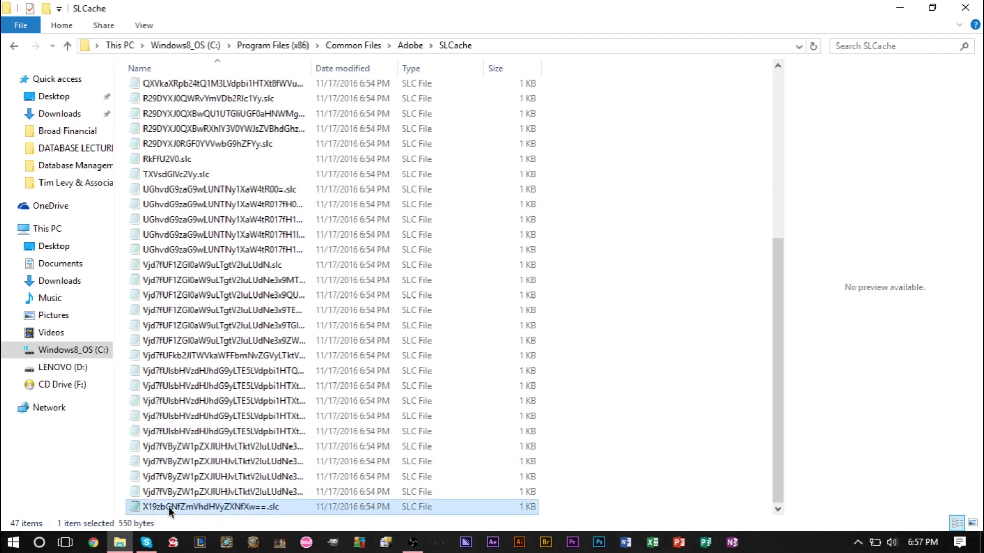
# Open X19zbGNfZmVhdHVyZXNfXw==.slc in Notepad, picking Notepad from the full Open with app list
pyautogui.rightClick(252, 508)
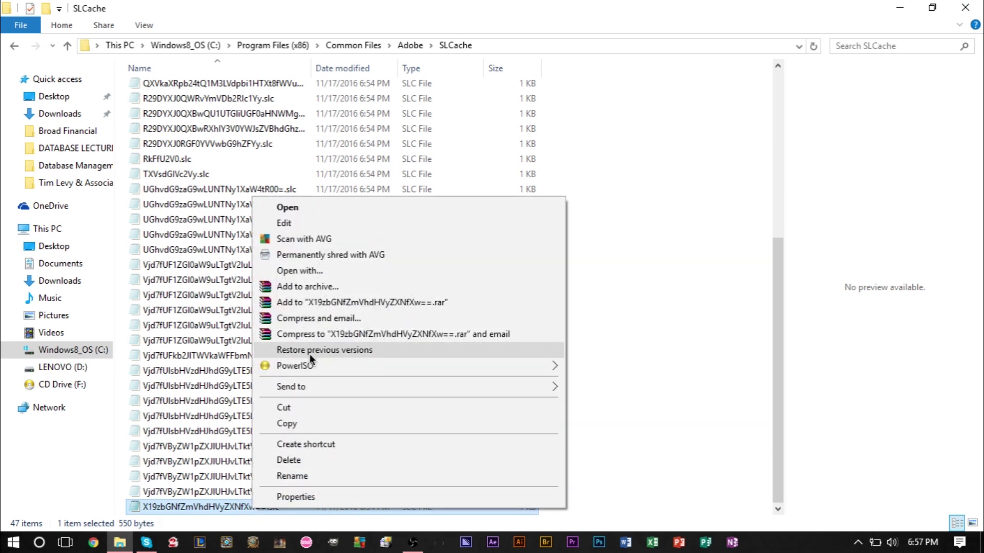
pyautogui.click(348, 270)
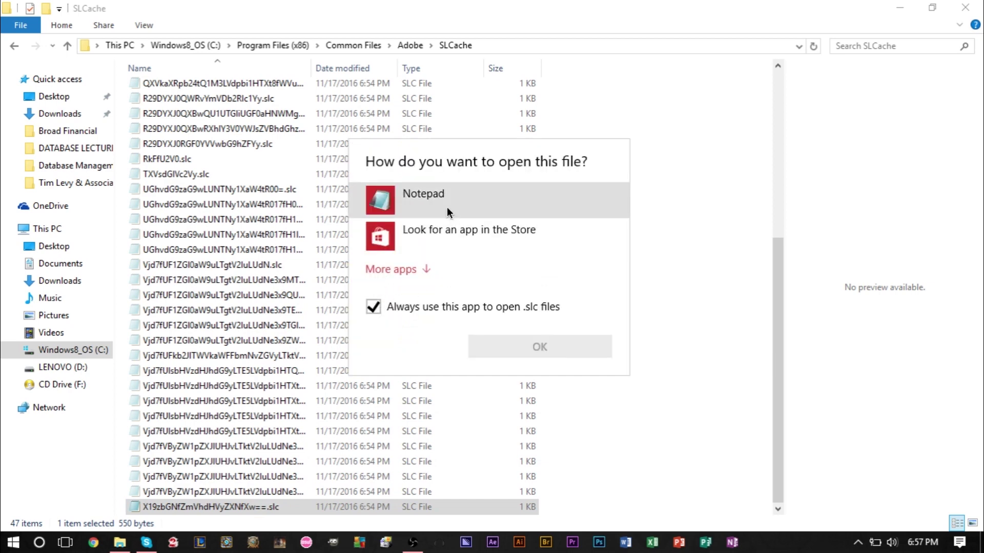
pyautogui.click(410, 272)
pyautogui.scroll(-3, 496, 291)
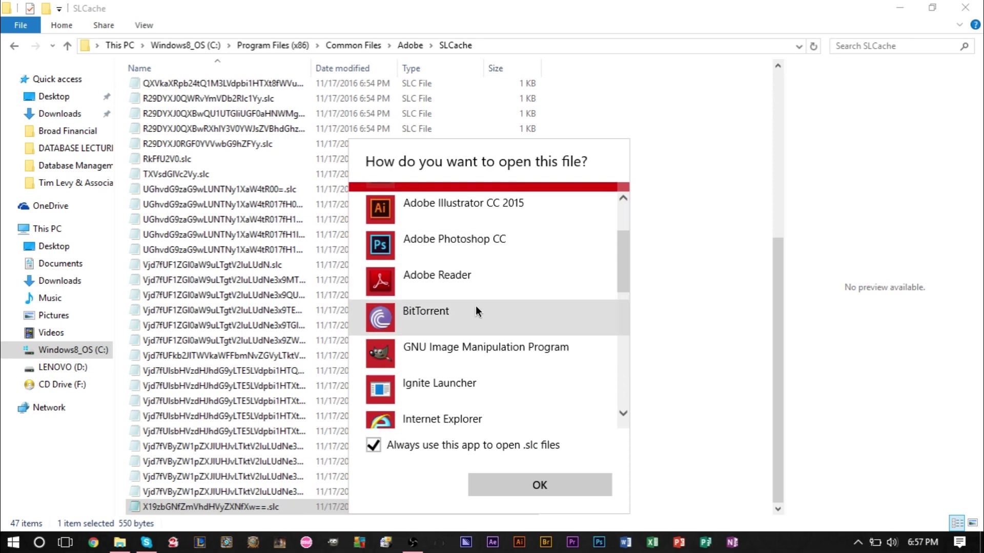
pyautogui.scroll(3, 453, 294)
pyautogui.click(456, 198)
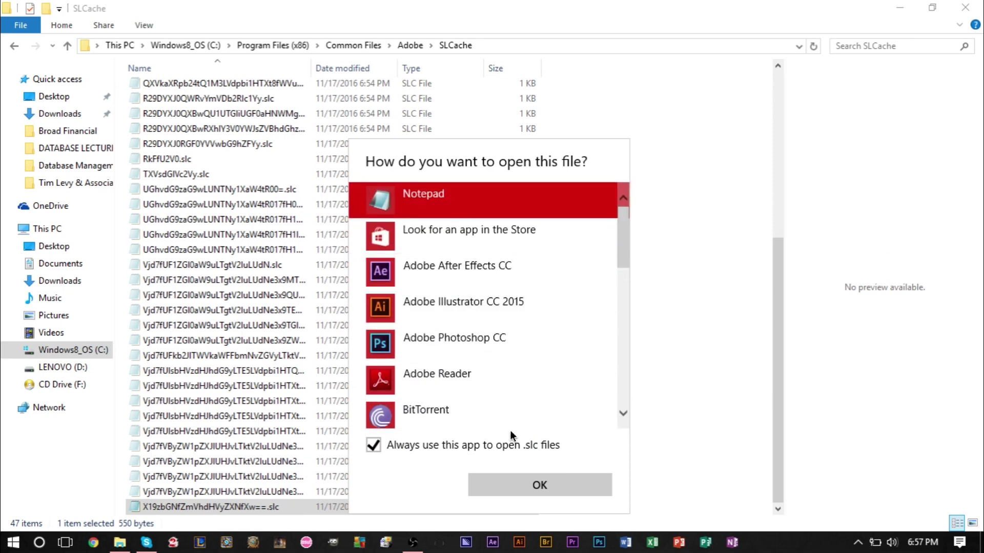
pyautogui.click(527, 477)
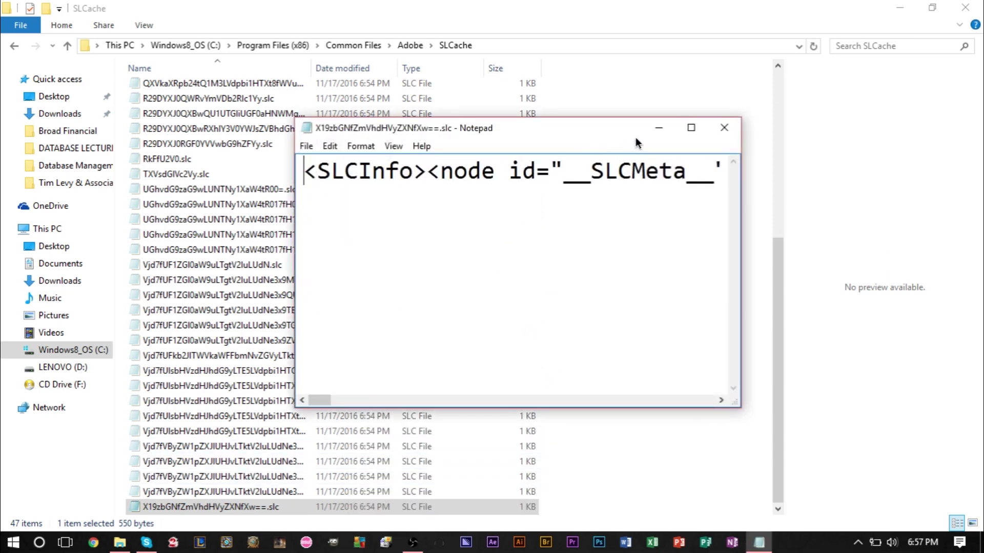
# Maximize Notepad, delete all of the .slc file's text, save it empty and close Notepad
pyautogui.click(691, 127)
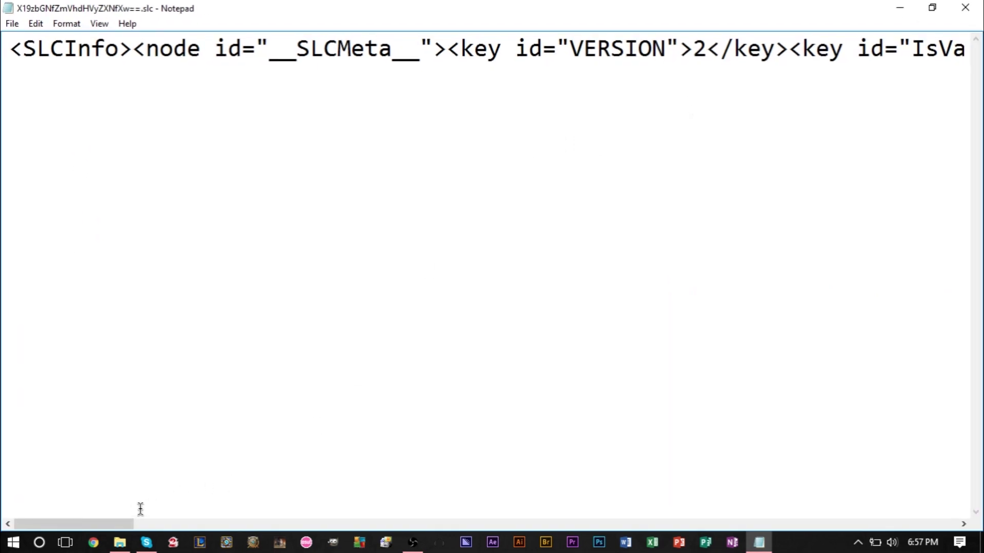
pyautogui.click(297, 326)
pyautogui.hotkey('ctrl', 'a')
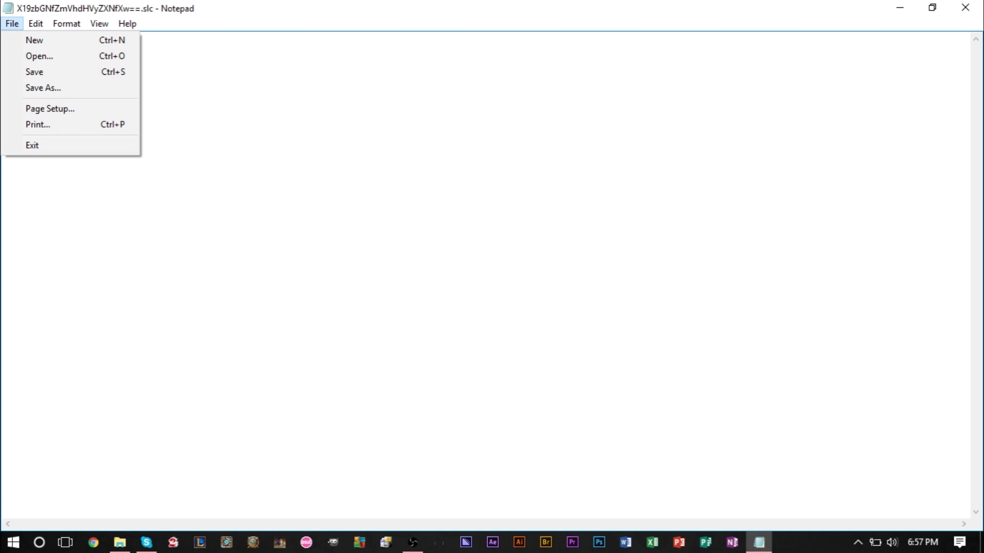
pyautogui.click(49, 72)
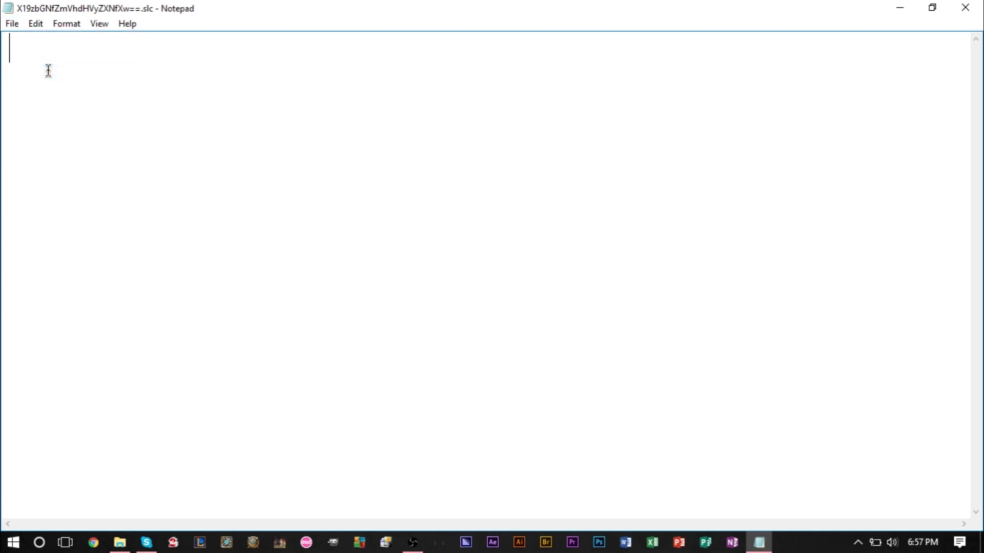
pyautogui.click(978, 9)
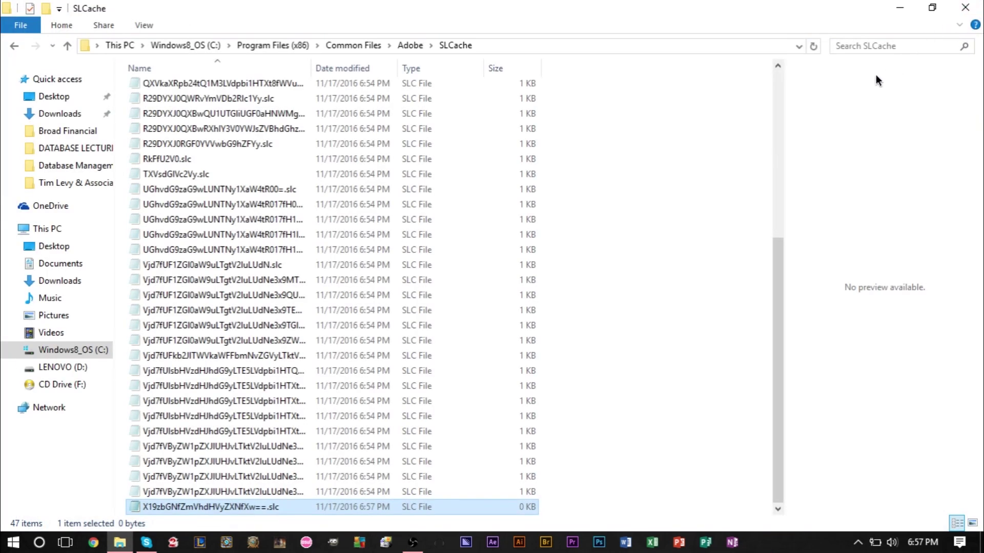
# Make the emptied X19zbGNfZmVhdHVyZXNfXw==.slc file read-only in its Properties and apply
pyautogui.rightClick(177, 506)
pyautogui.click(205, 495)
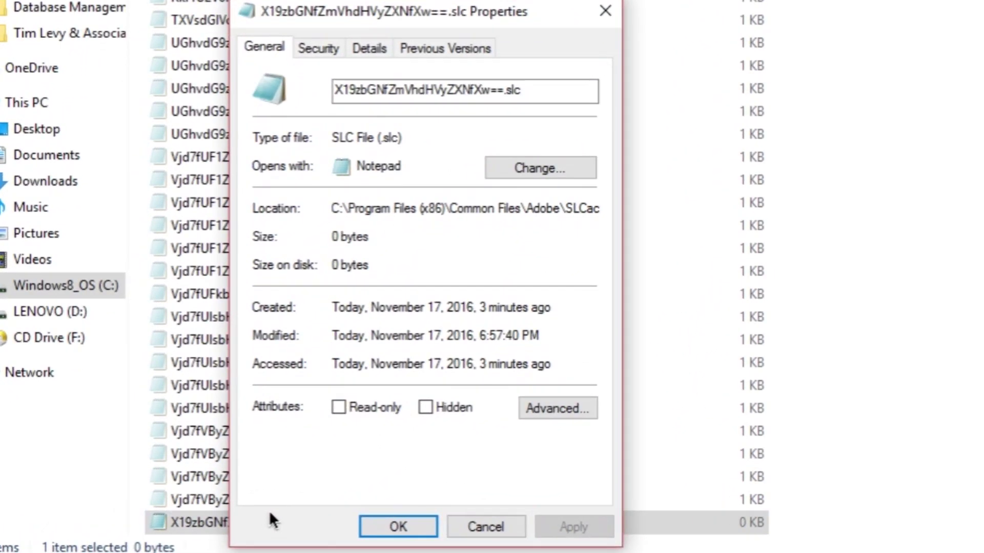
pyautogui.click(371, 407)
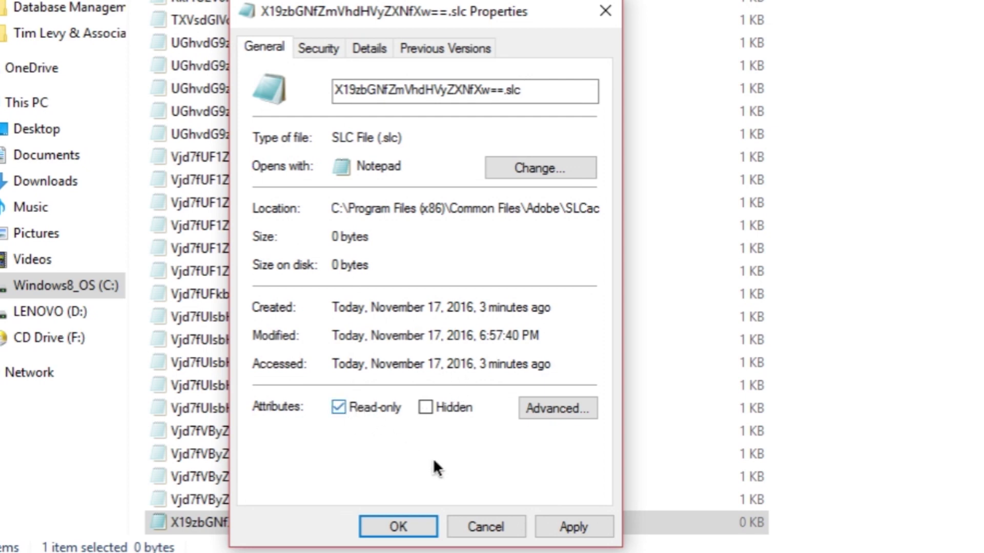
pyautogui.click(558, 528)
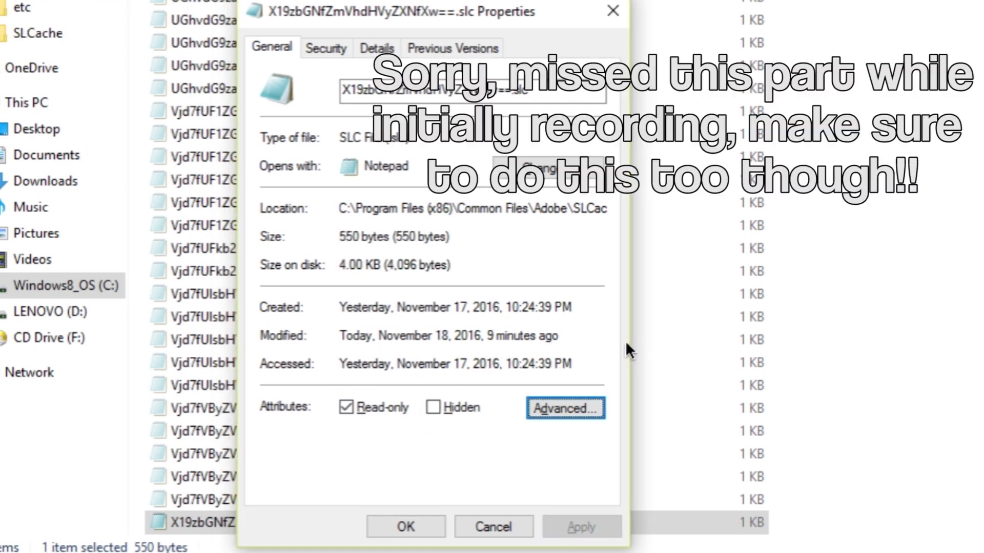
# Deny Everyone Full control on the file under Security, confirm the warning and close Properties
pyautogui.click(318, 50)
pyautogui.click(568, 237)
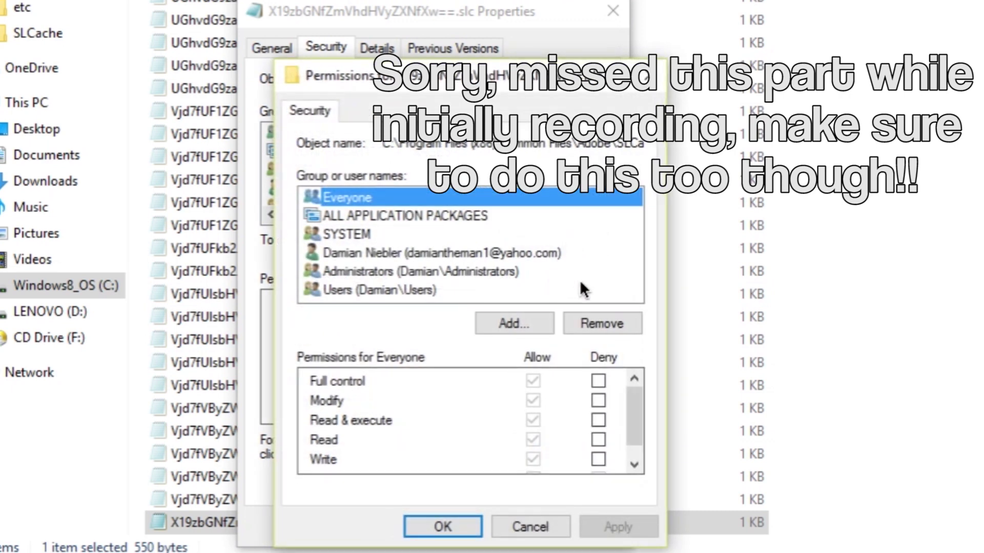
pyautogui.click(598, 381)
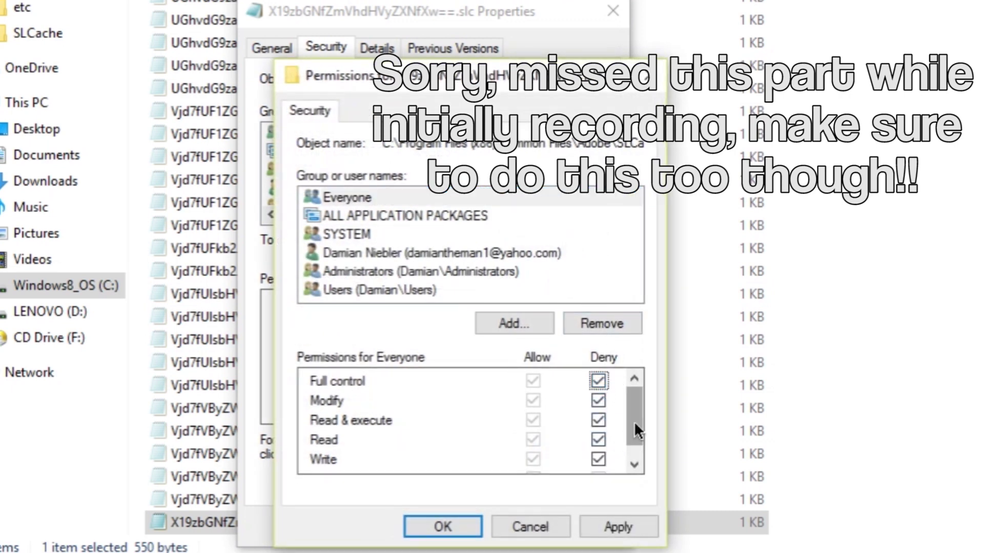
pyautogui.click(634, 464)
pyautogui.click(613, 528)
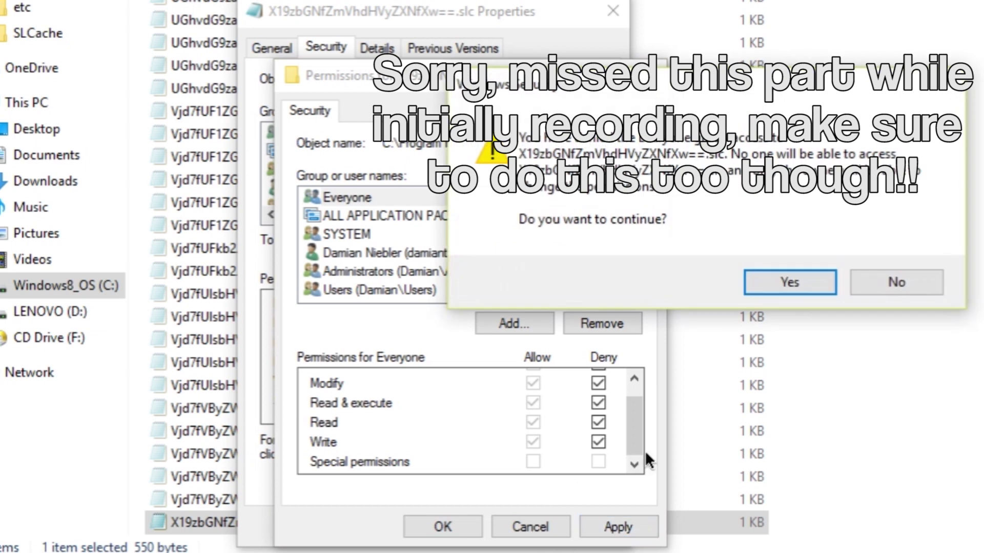
pyautogui.click(791, 288)
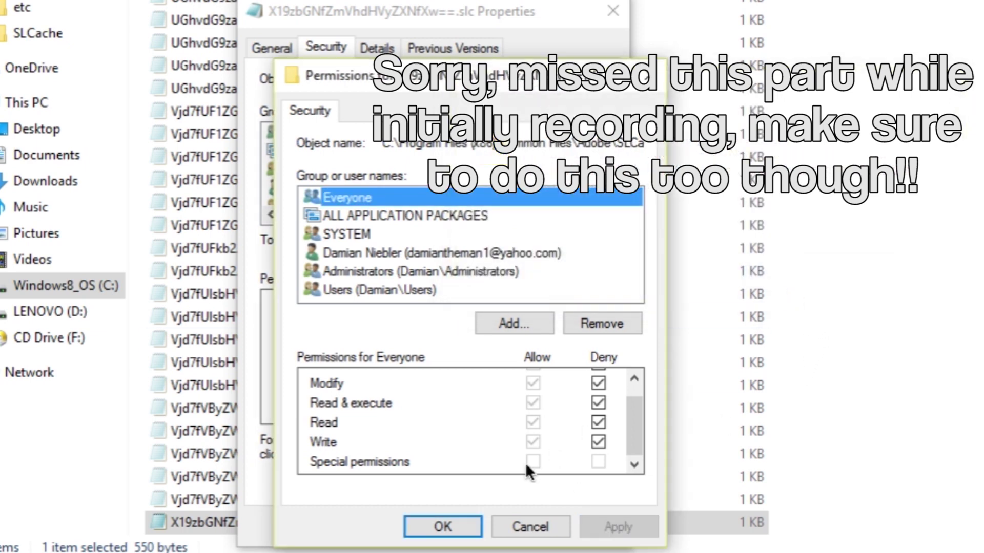
pyautogui.click(441, 528)
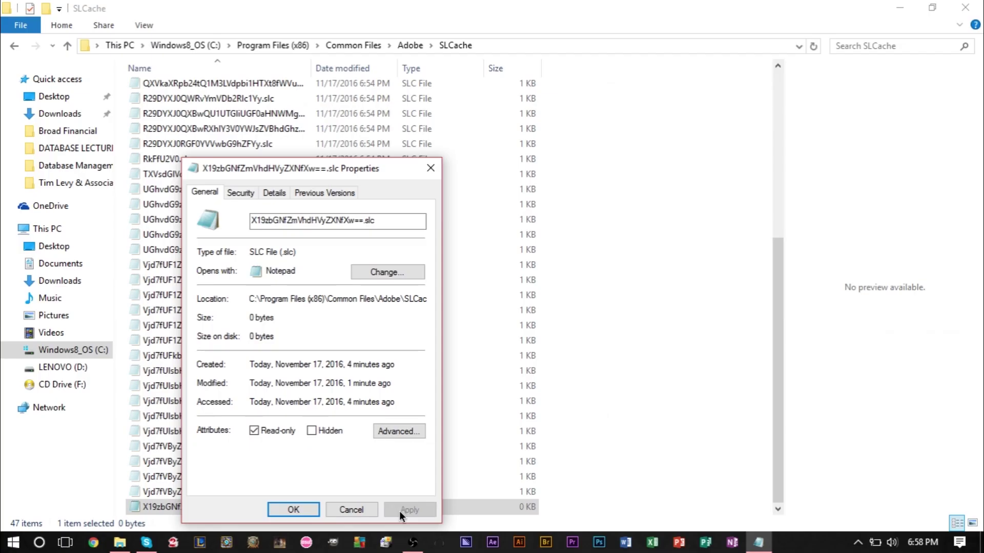
pyautogui.click(304, 509)
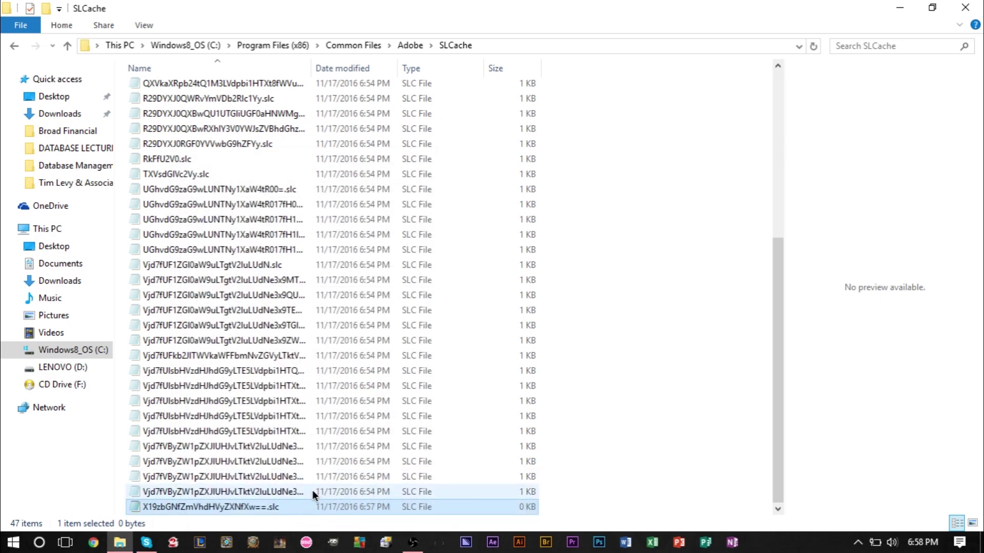
# Go back to C: and open Program Files\Adobe\Adobe Media Encoder CC 2015
pyautogui.click(14, 47)
pyautogui.click(13, 47)
pyautogui.click(14, 47)
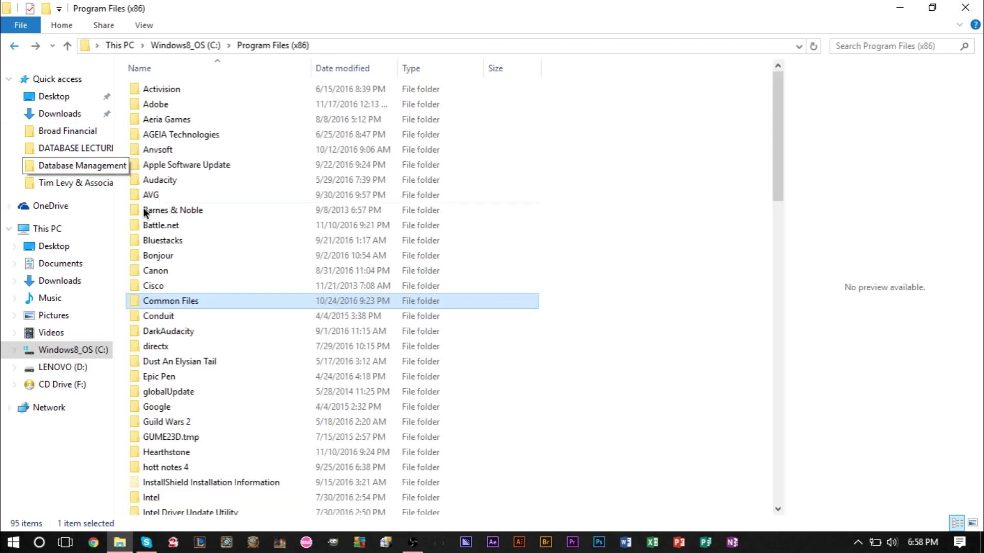
pyautogui.click(14, 48)
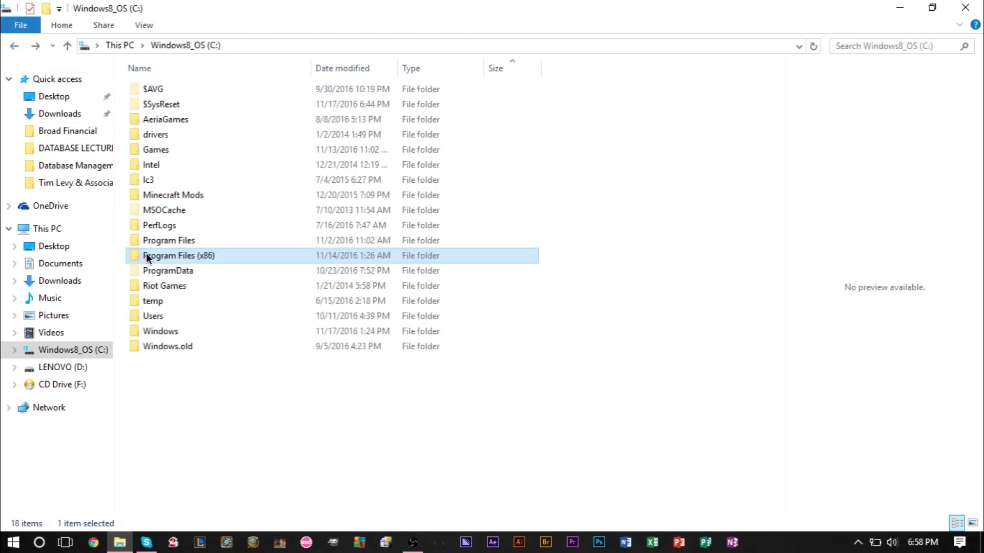
pyautogui.doubleClick(189, 243)
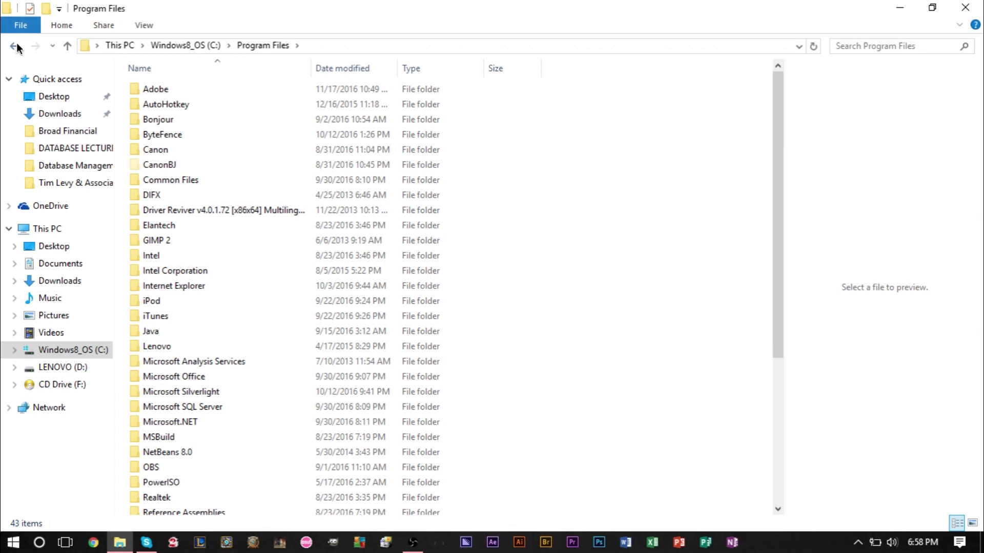
pyautogui.doubleClick(158, 90)
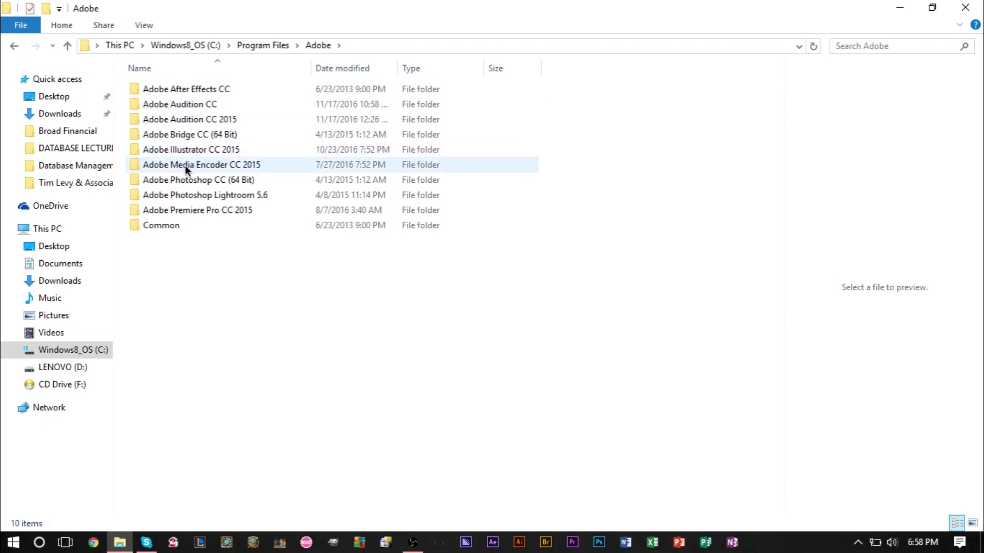
pyautogui.doubleClick(187, 165)
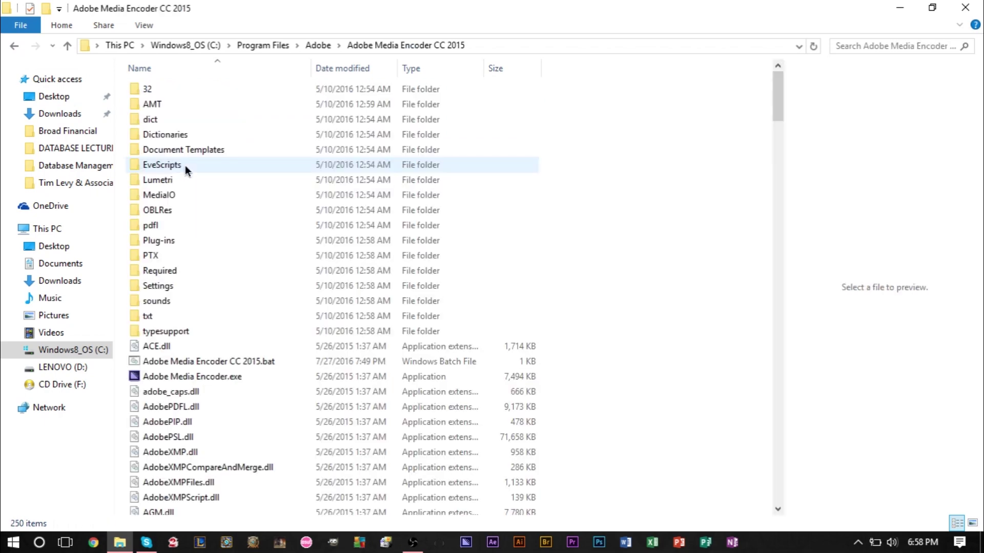
# Set Adobe Media Encoder.exe to always run as administrator in its Compatibility properties
pyautogui.rightClick(206, 375)
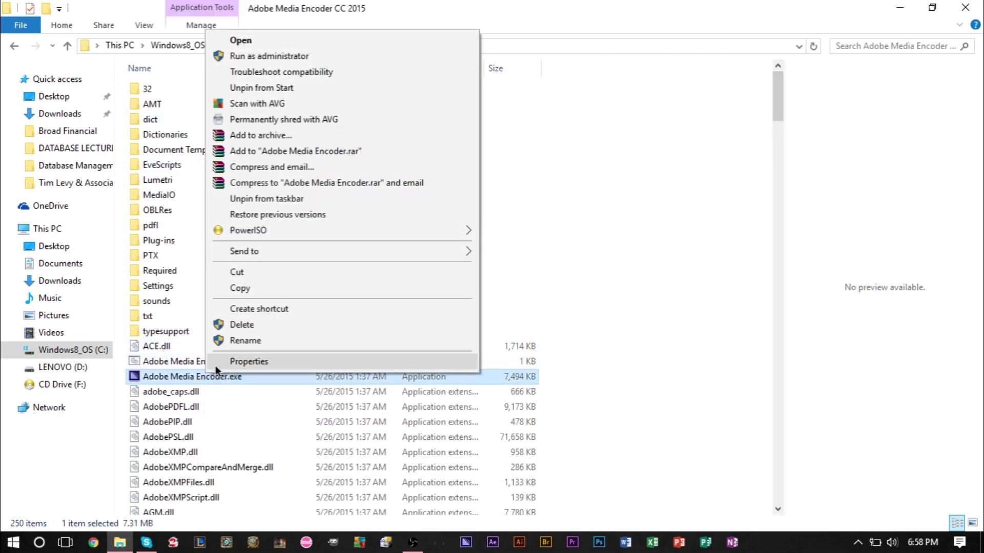
pyautogui.click(242, 362)
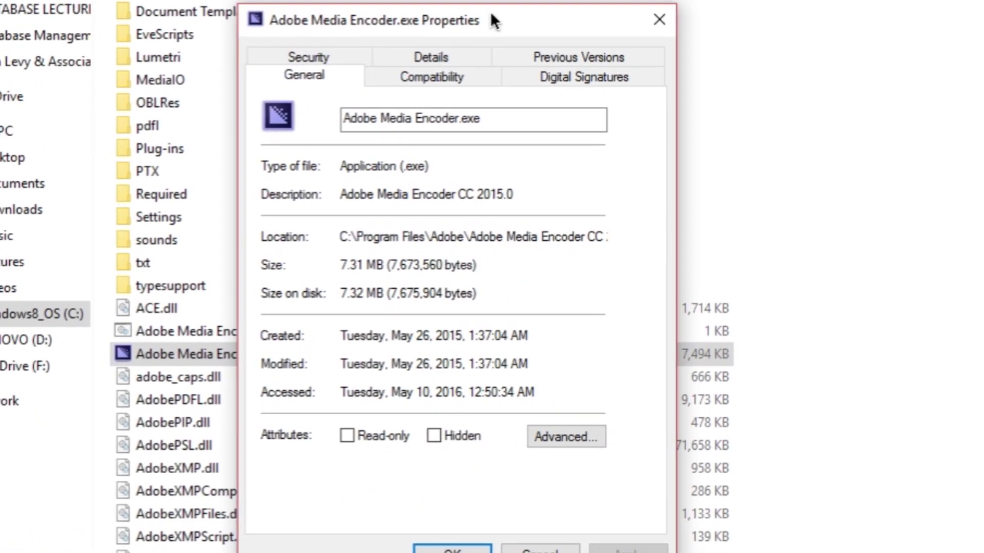
pyautogui.moveTo(490, 22); pyautogui.dragTo(554, 0)
pyautogui.click(486, 46)
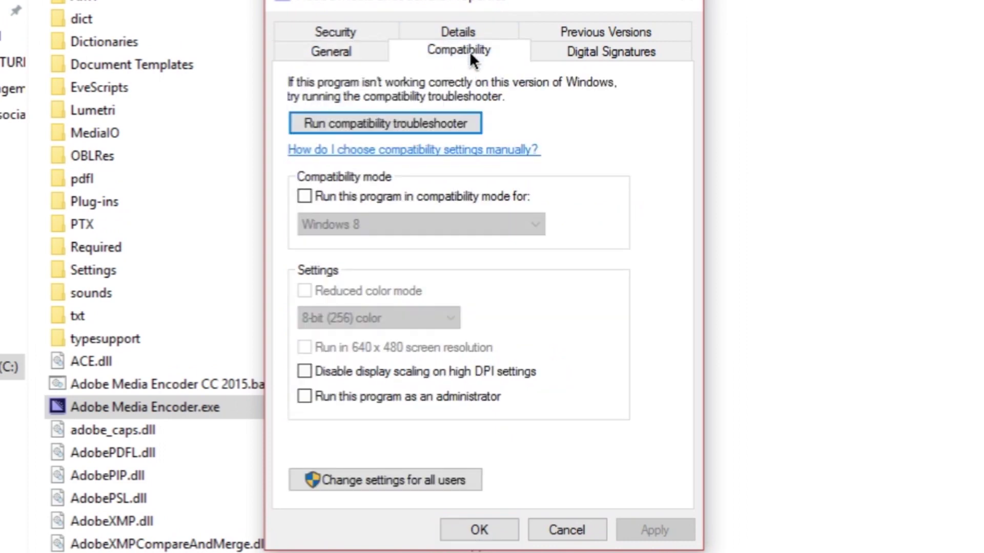
pyautogui.click(413, 402)
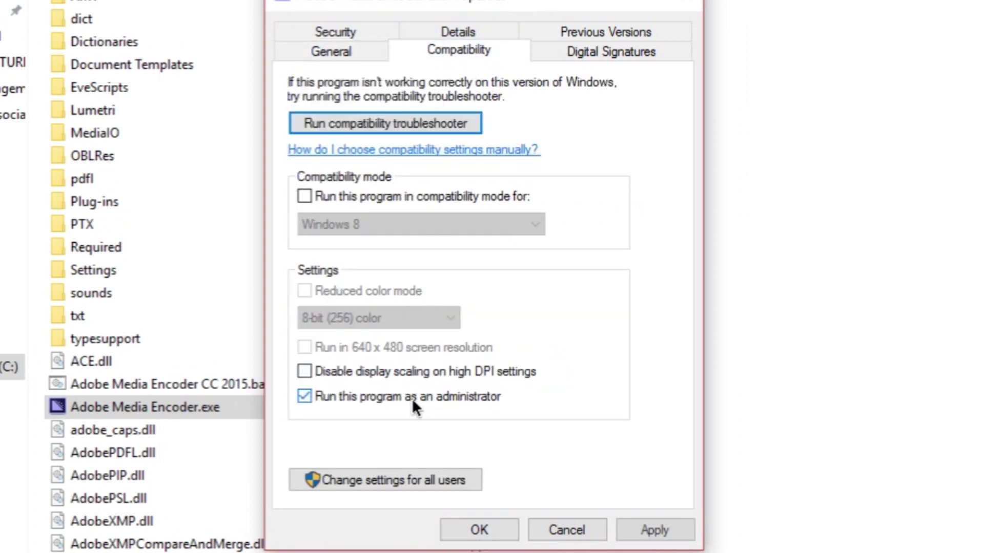
pyautogui.click(654, 530)
pyautogui.click(501, 530)
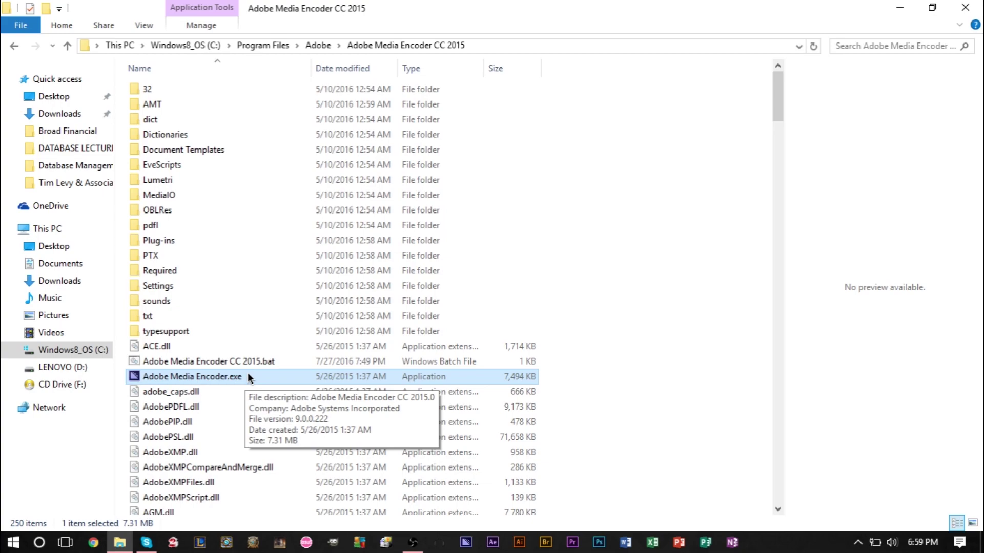
# Launch Adobe Media Encoder.exe and let its splash screen load the plug-ins
pyautogui.doubleClick(192, 377)
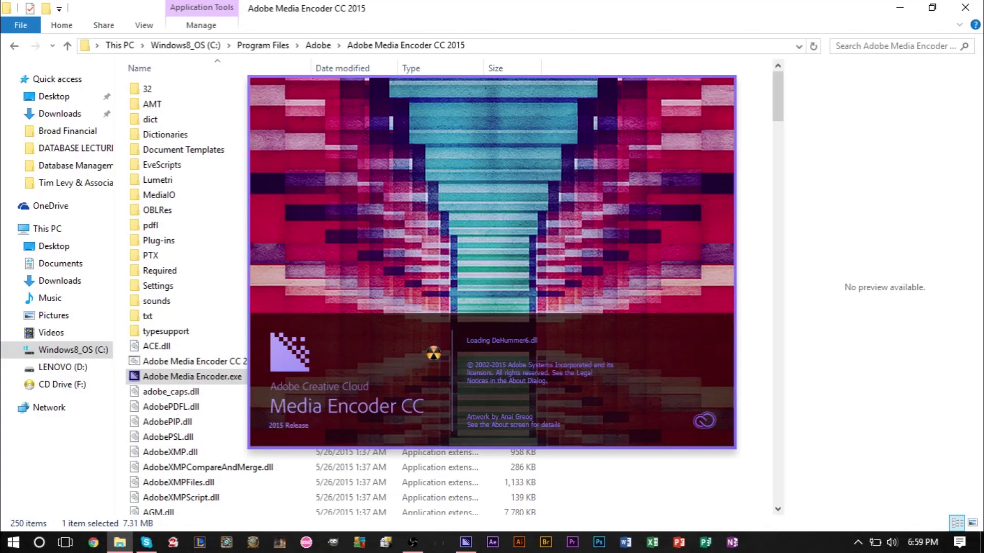